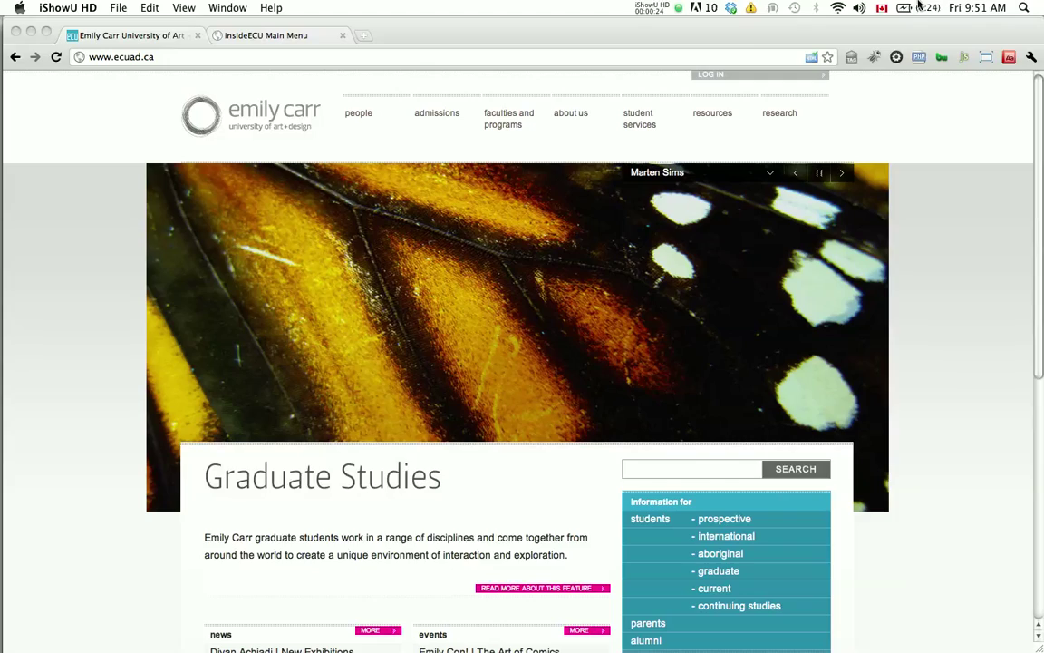
Step: Go from Faculties and Programs to Continuing Studies' Online Registration page, then to insideECU via Hotlinks
click(510, 118)
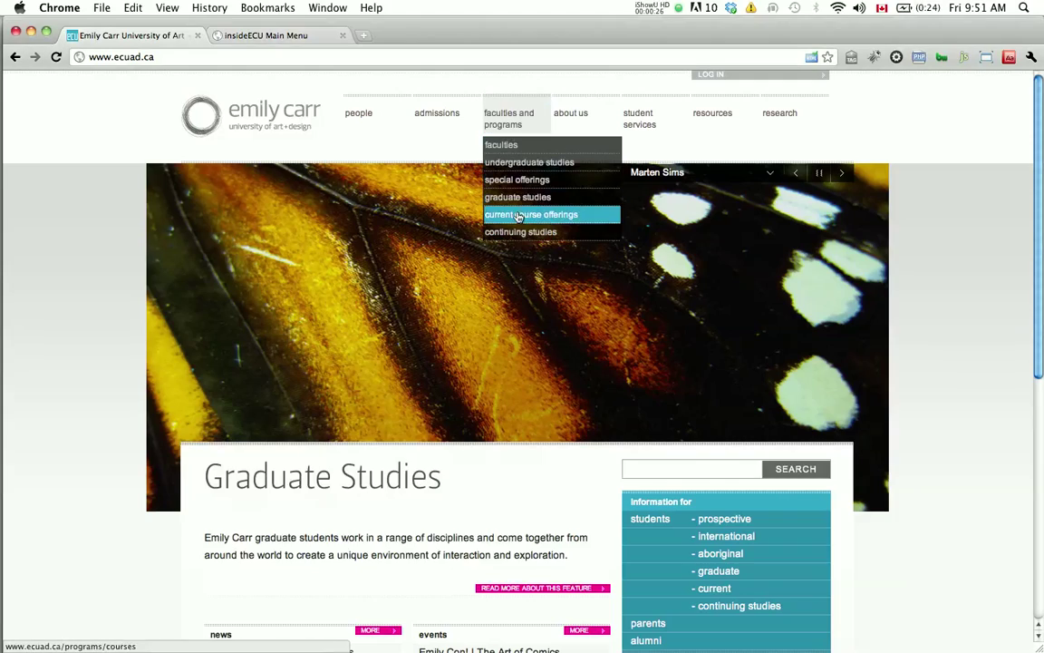
click(519, 237)
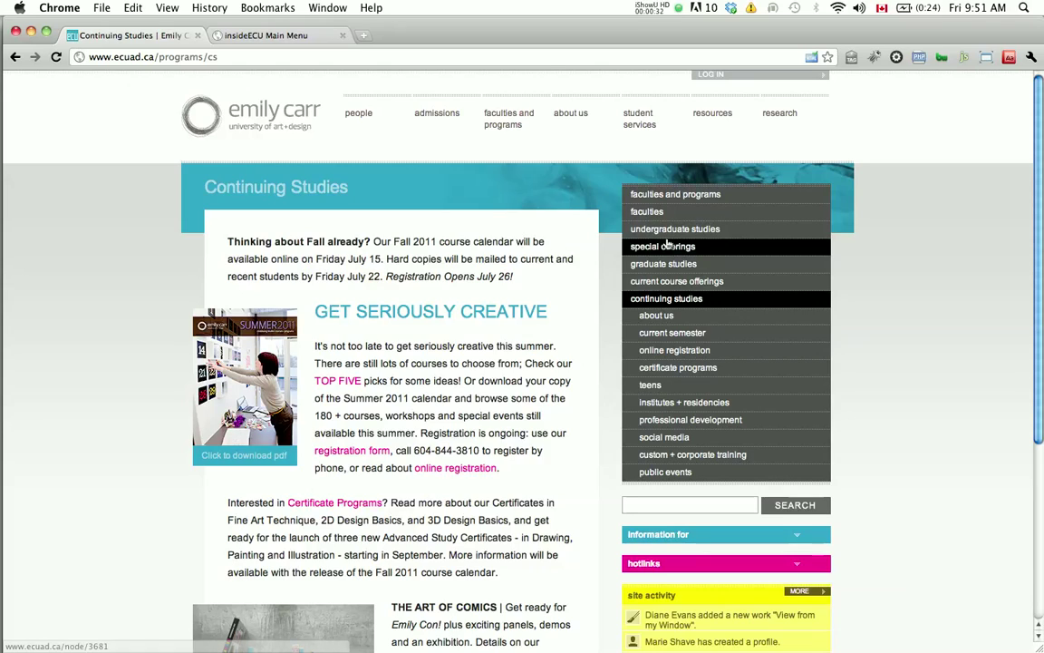
click(672, 352)
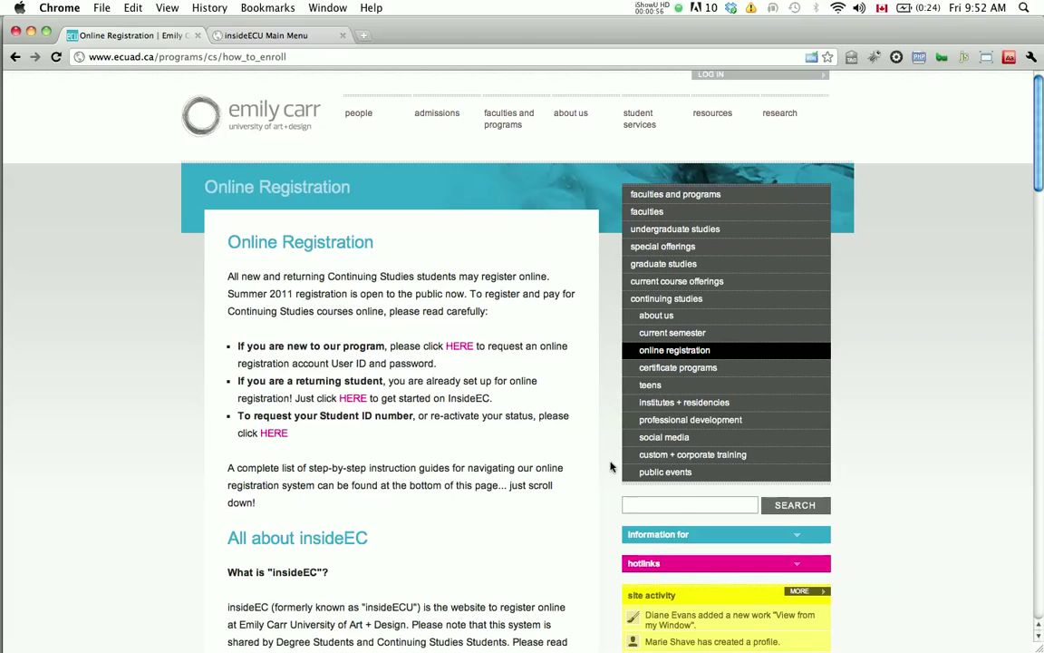
click(798, 565)
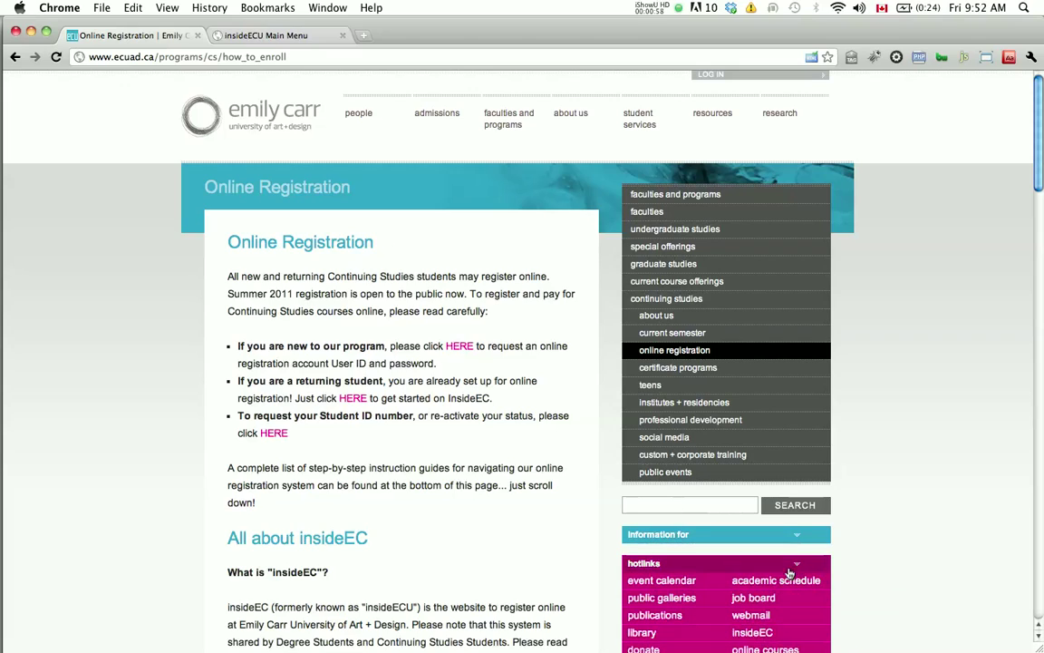
click(753, 635)
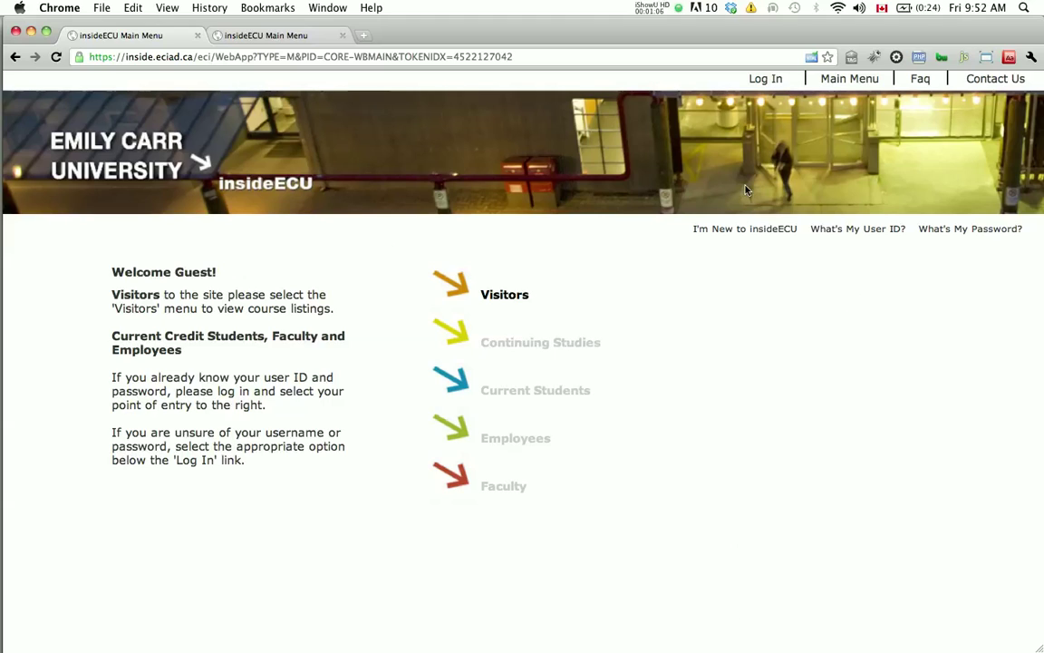
Step: Log in to insideECU with the student's User ID and password
click(767, 79)
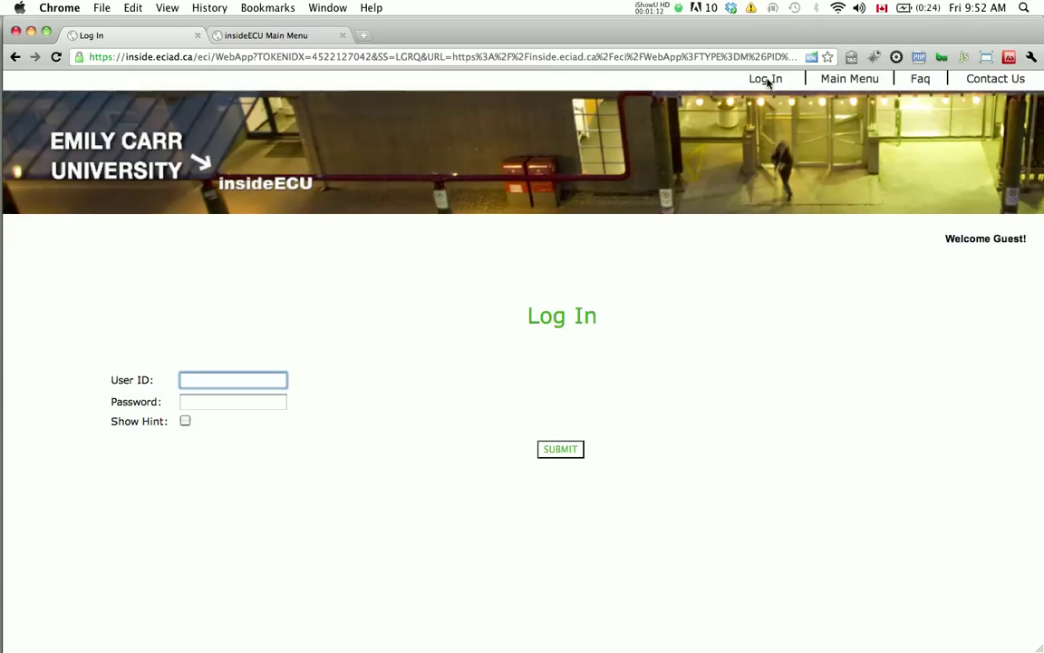
click(223, 410)
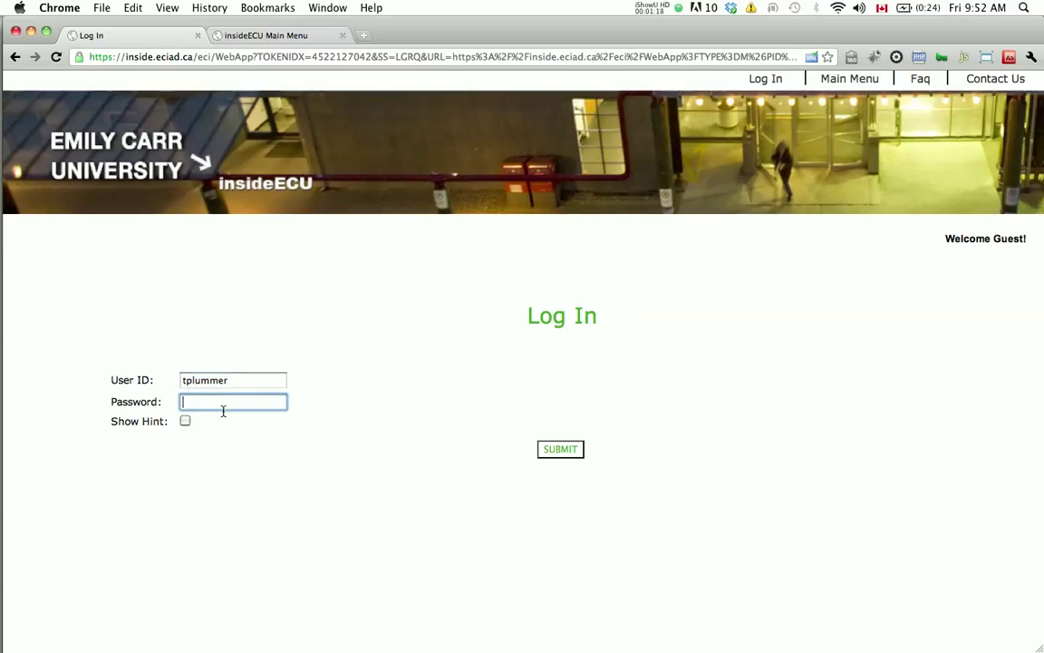
text(*******)
click(557, 448)
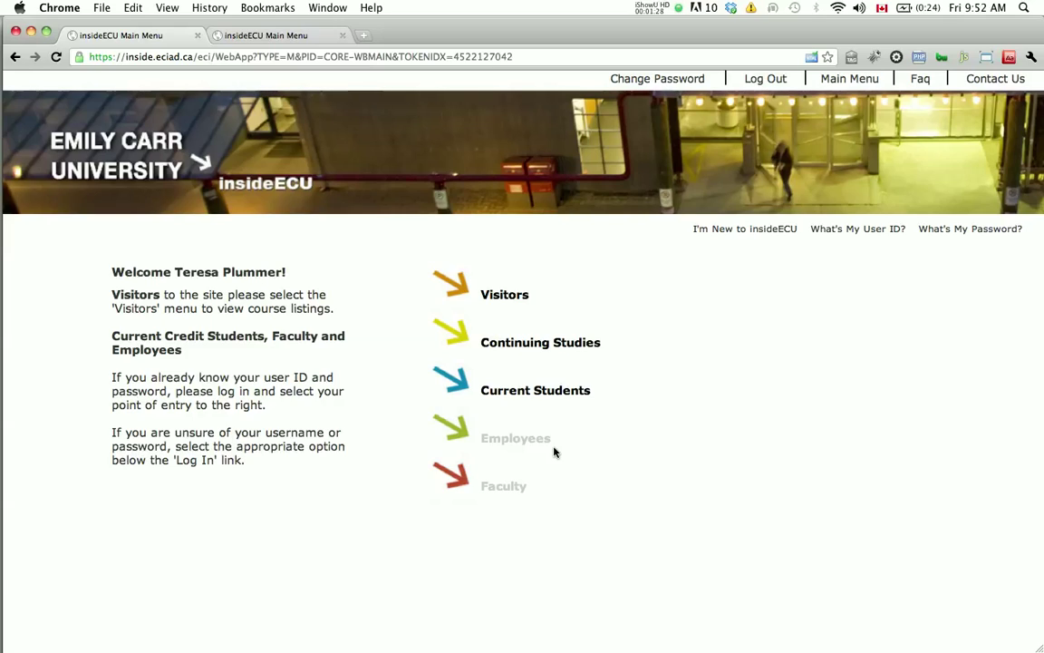
Step: From the Continuing Studies Menu, open Search and Register for Continuing Studies Courses under Registration
click(538, 344)
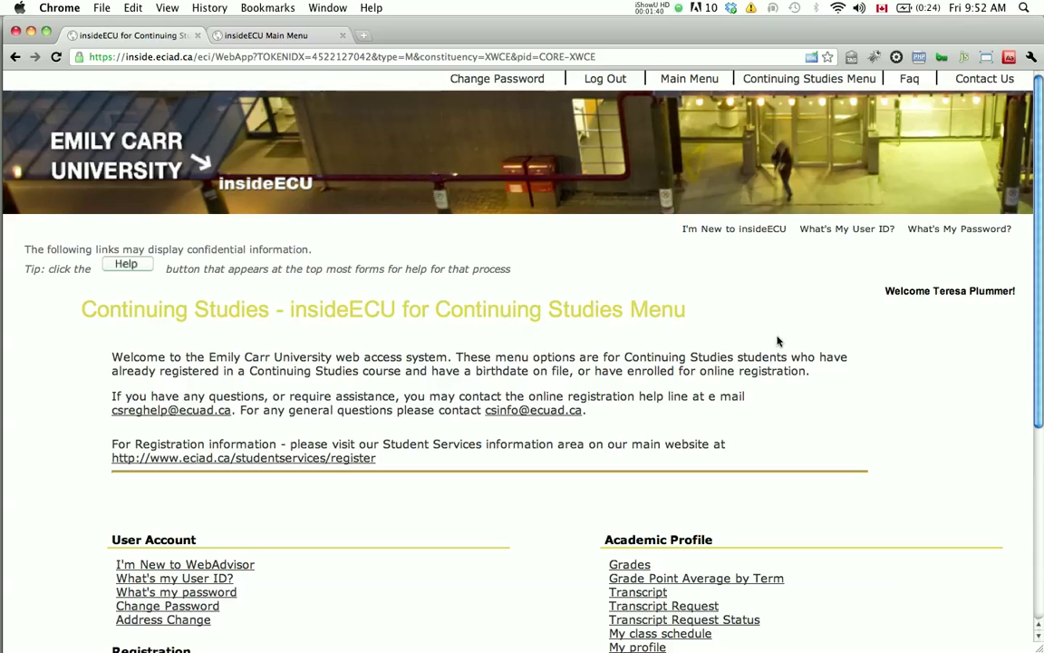
drag(1042, 254, 1030, 361)
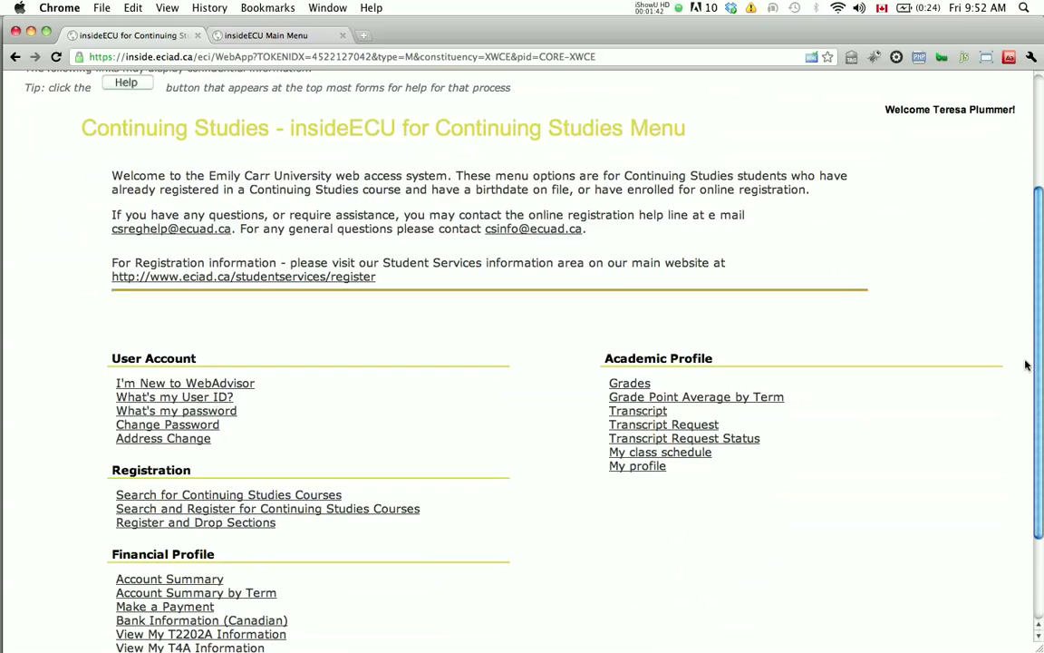
click(361, 510)
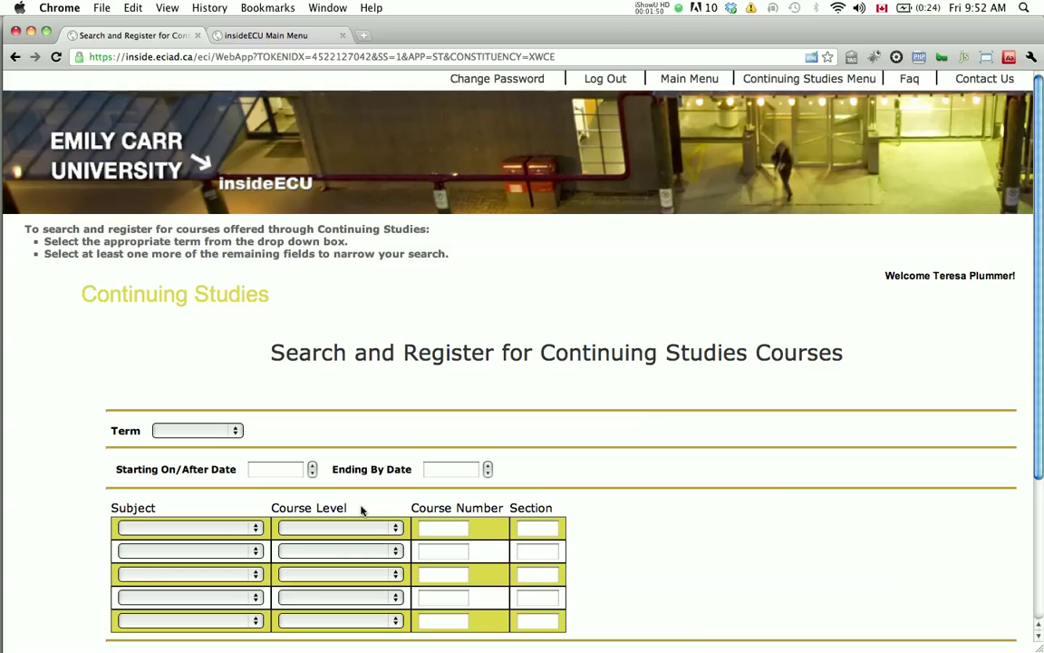
Step: Search Summer 2011 with subjects Drawing and Painting
click(236, 433)
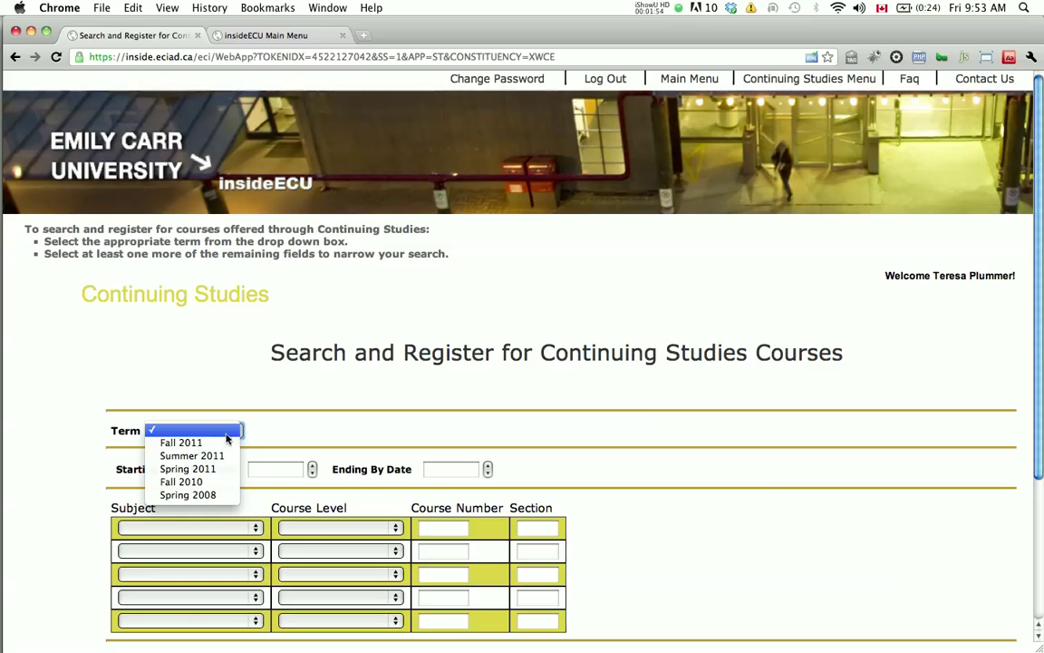
click(210, 456)
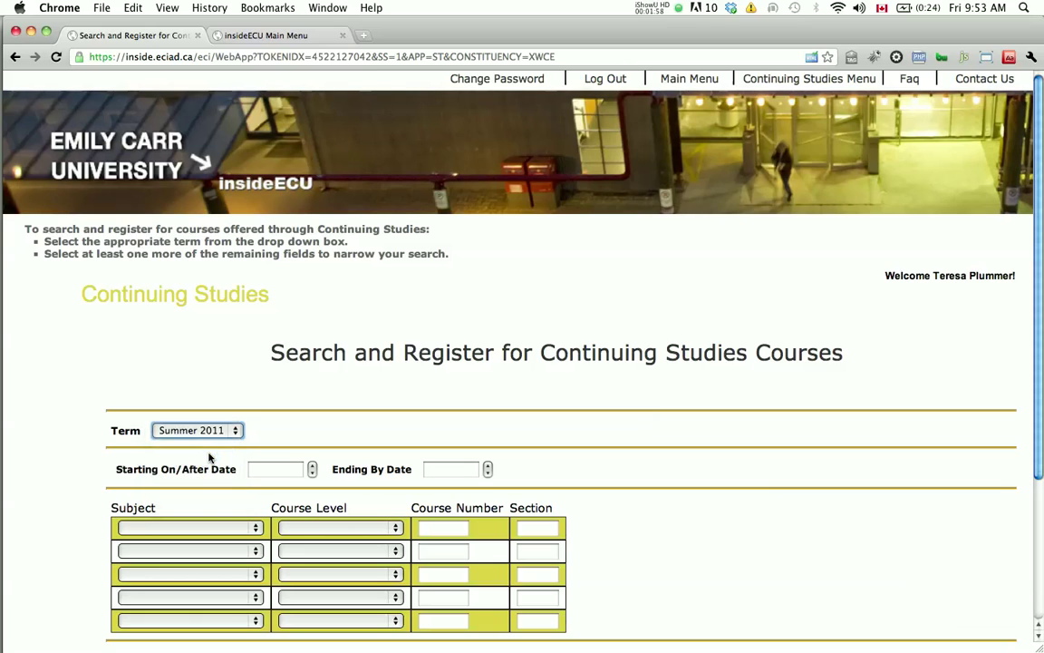
click(193, 529)
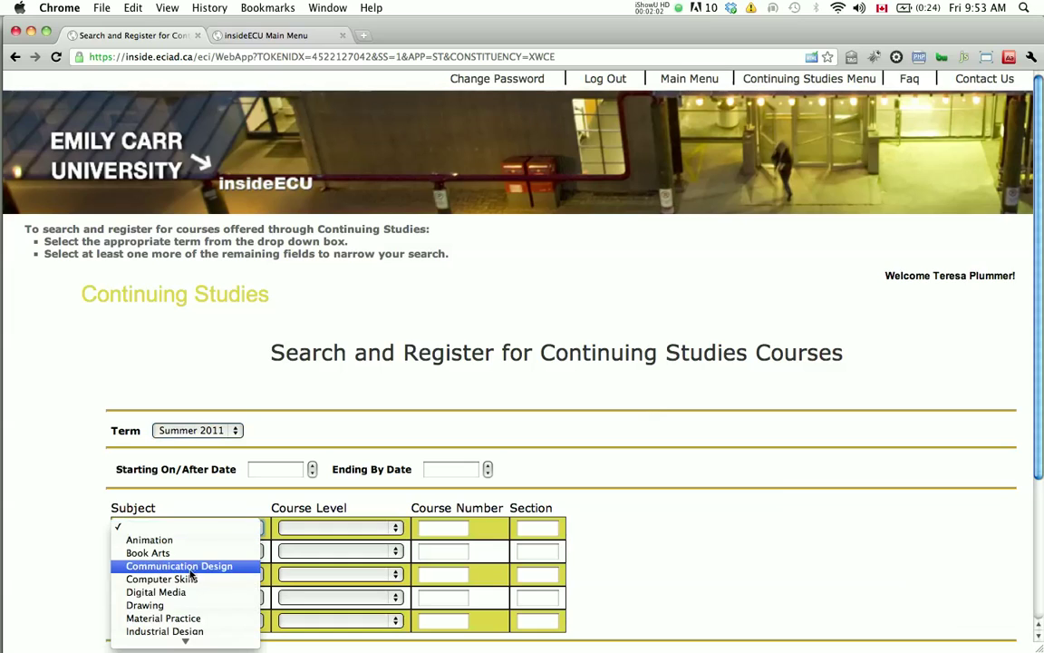
click(171, 605)
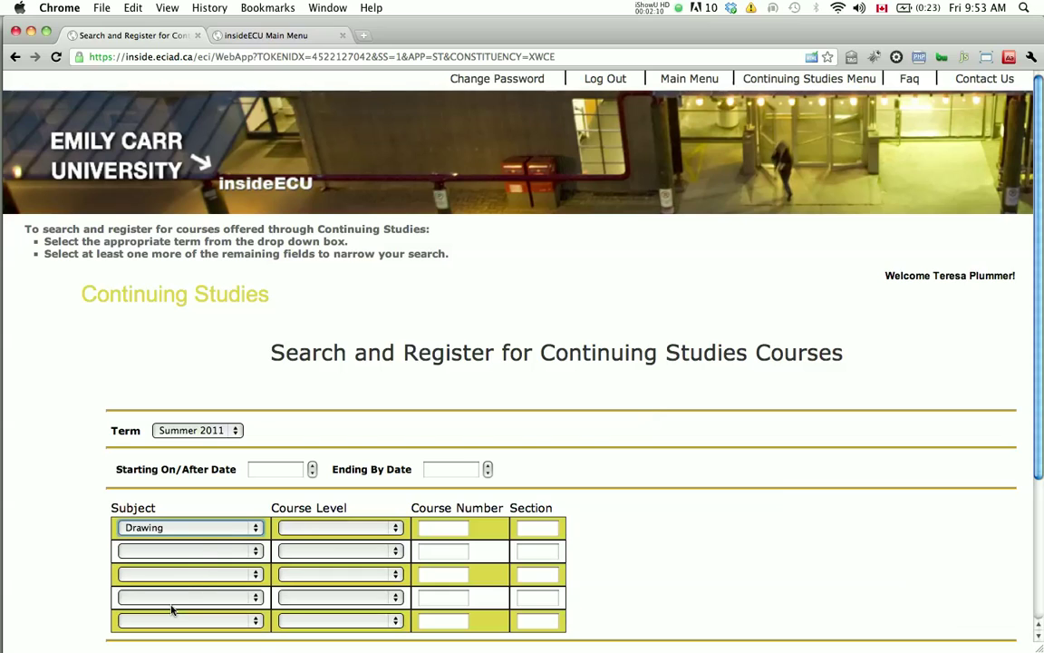
click(204, 551)
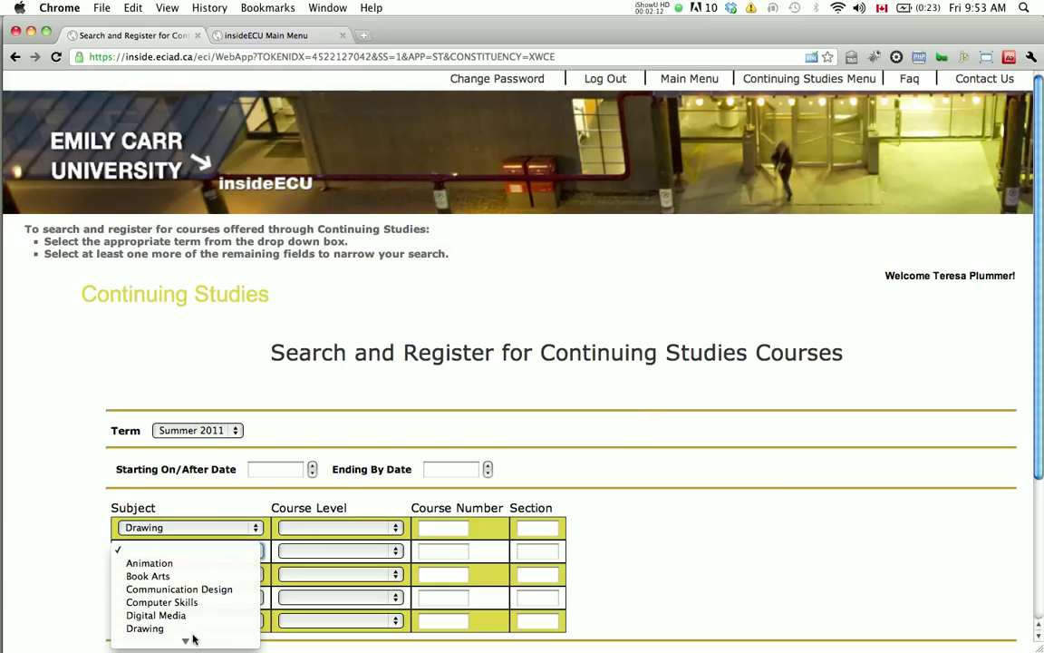
mouse_move(192, 640)
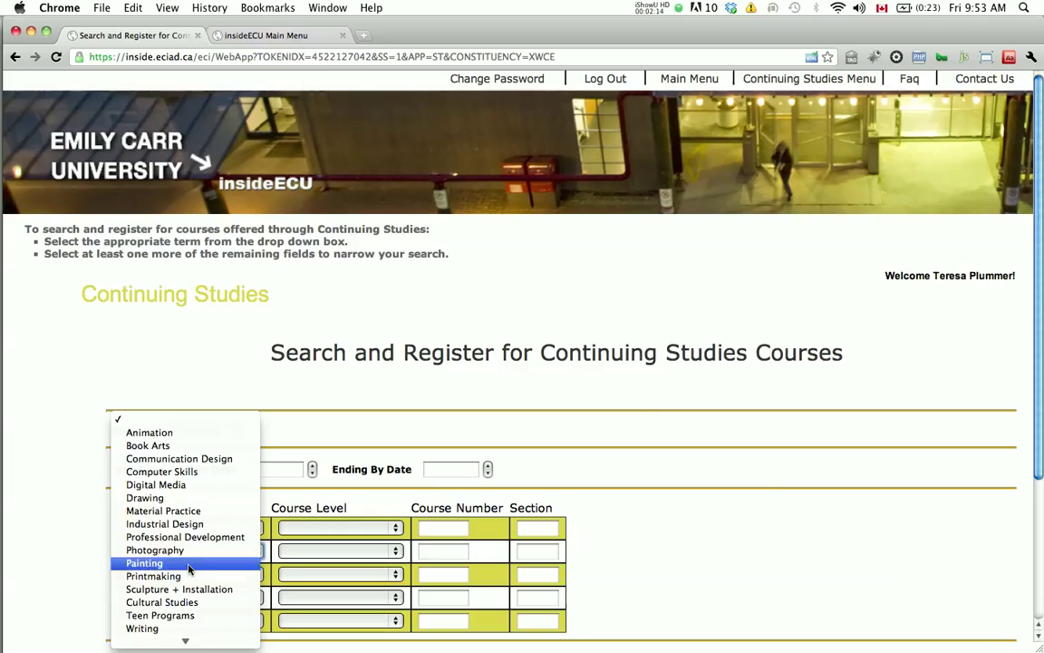
click(190, 563)
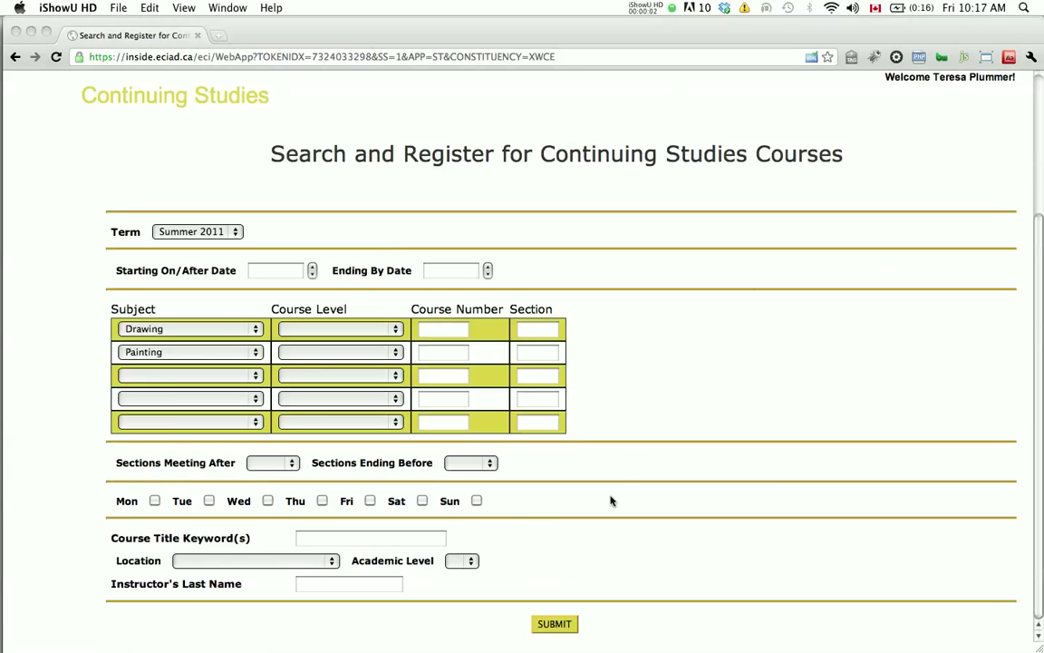
click(550, 624)
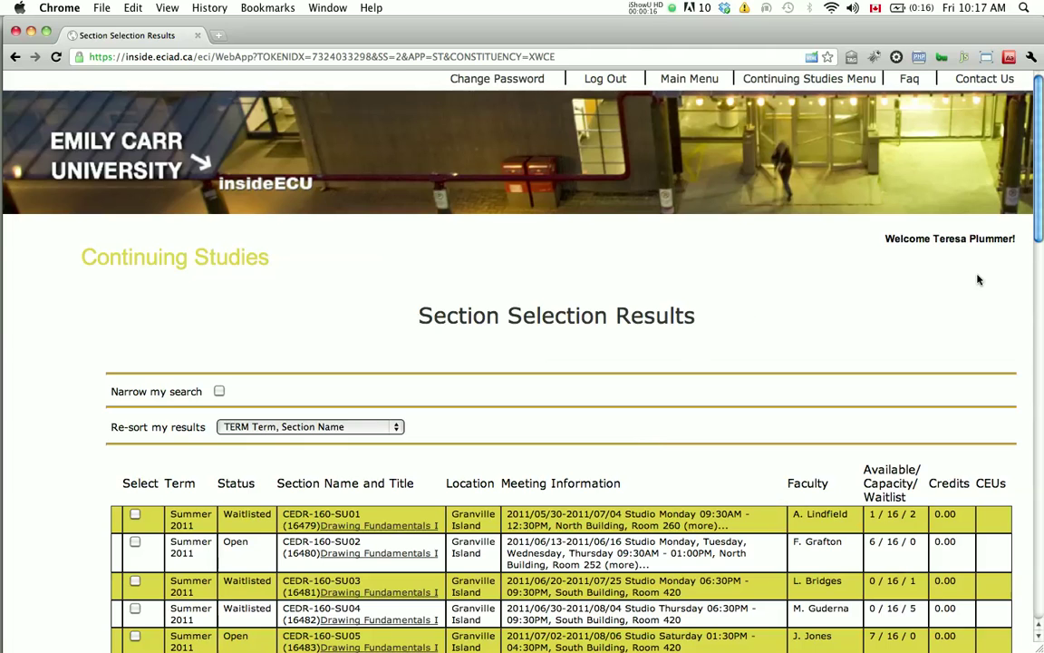
Step: Select sections CEDR-261-SU02, CEPN-261-SU01 and CEPN-263-SU01 and submit them for registration
drag(1040, 208, 1040, 293)
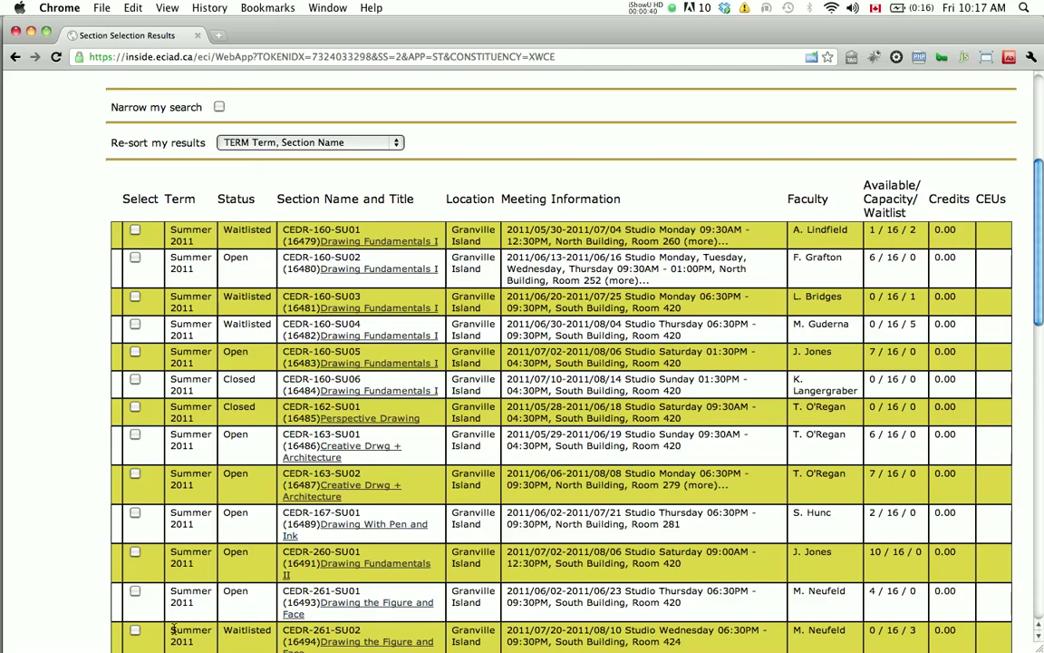
click(134, 632)
drag(1041, 297, 997, 591)
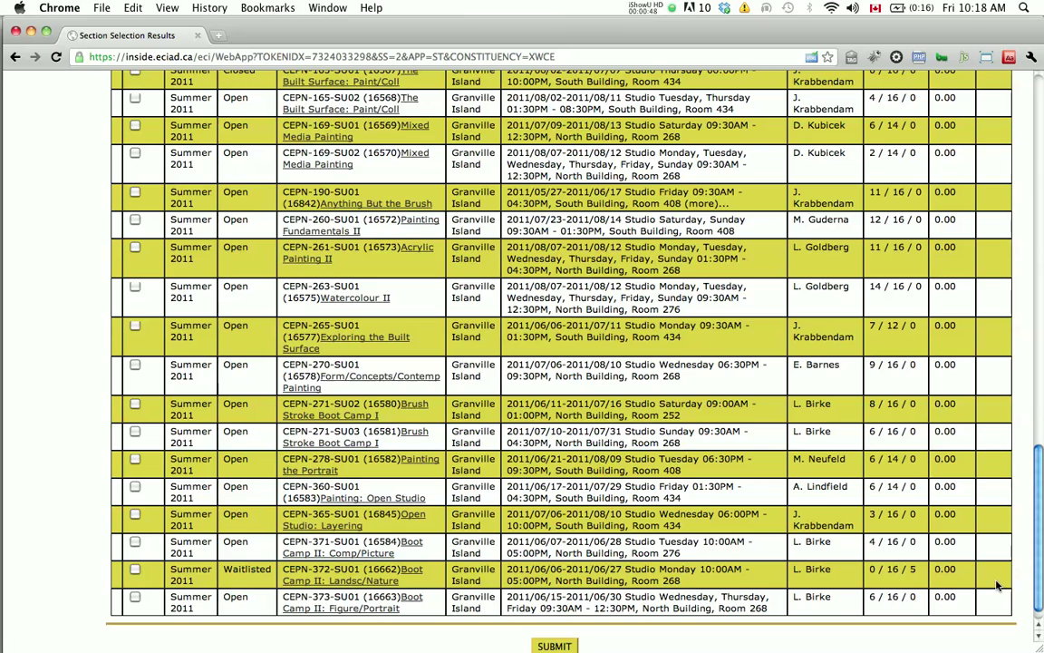
click(135, 249)
click(134, 287)
click(554, 645)
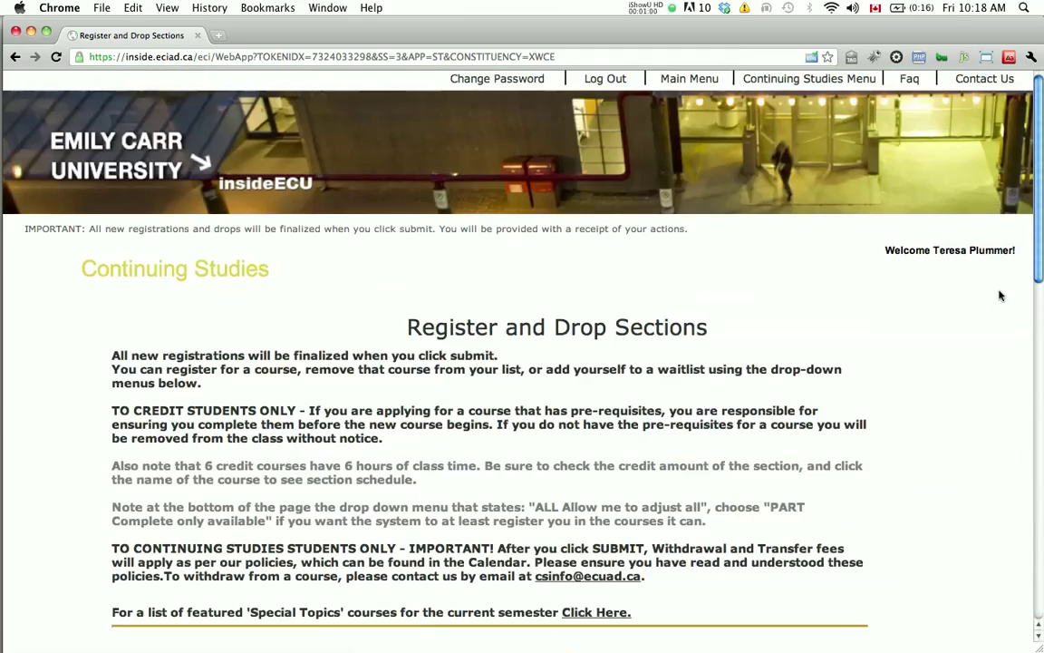
Step: Set CEDR-261-SU02 to Waitlist and CEPN-261 and CEPN-263 to Register, then submit
drag(1041, 277, 996, 446)
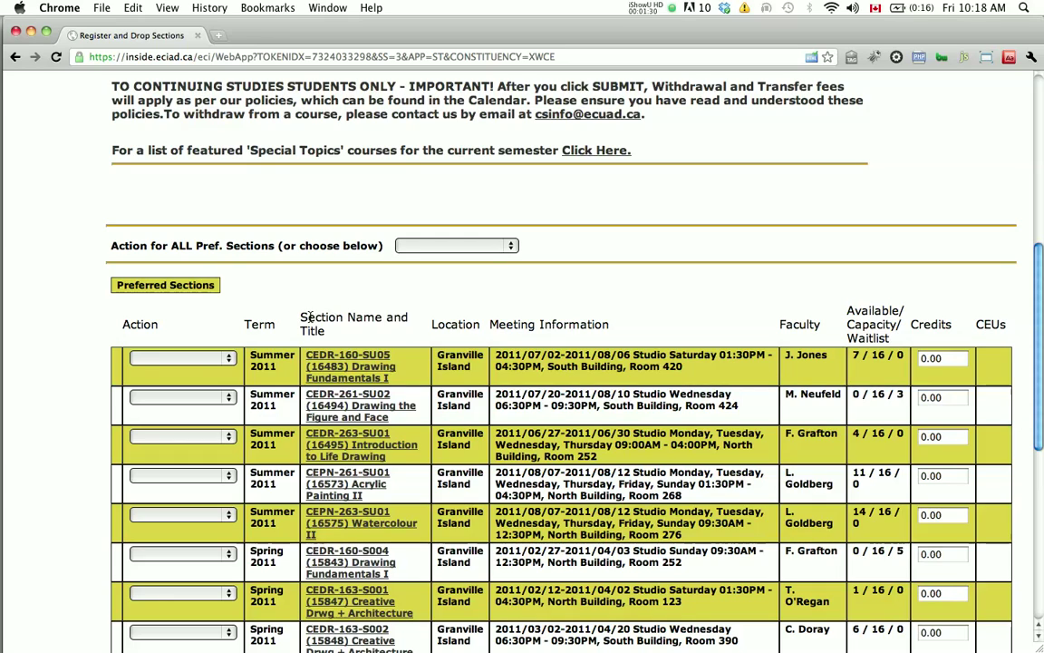
click(231, 398)
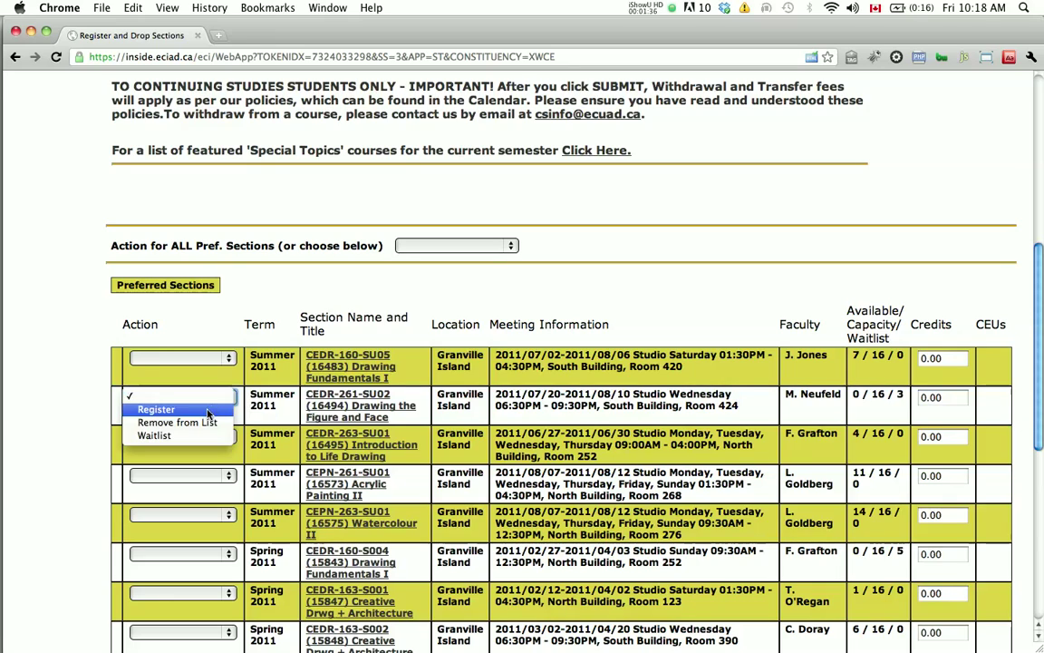
click(191, 436)
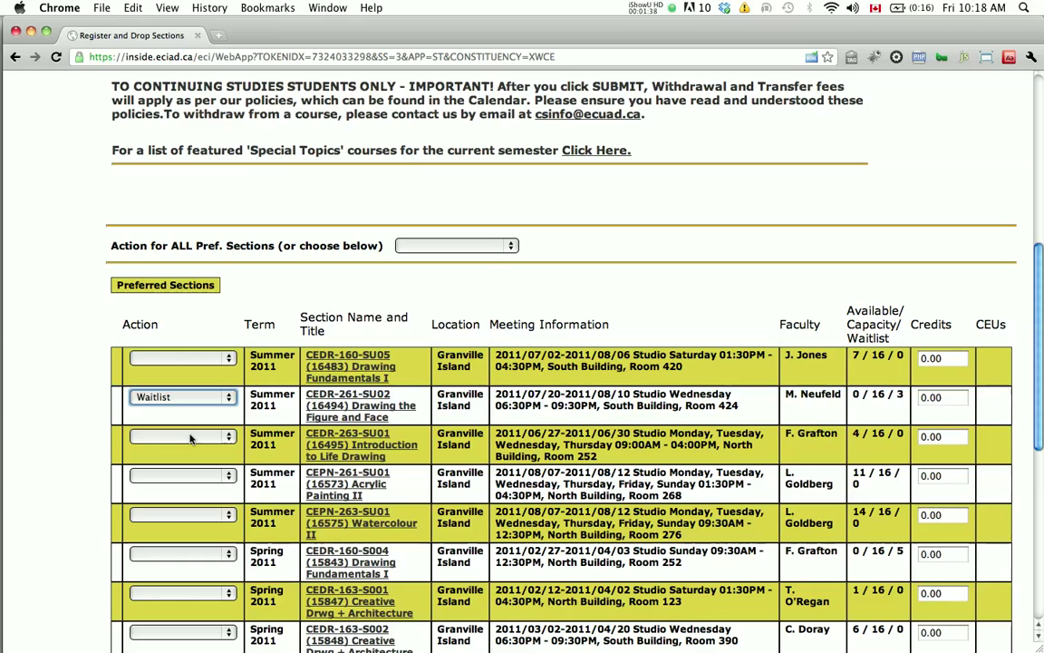
click(229, 437)
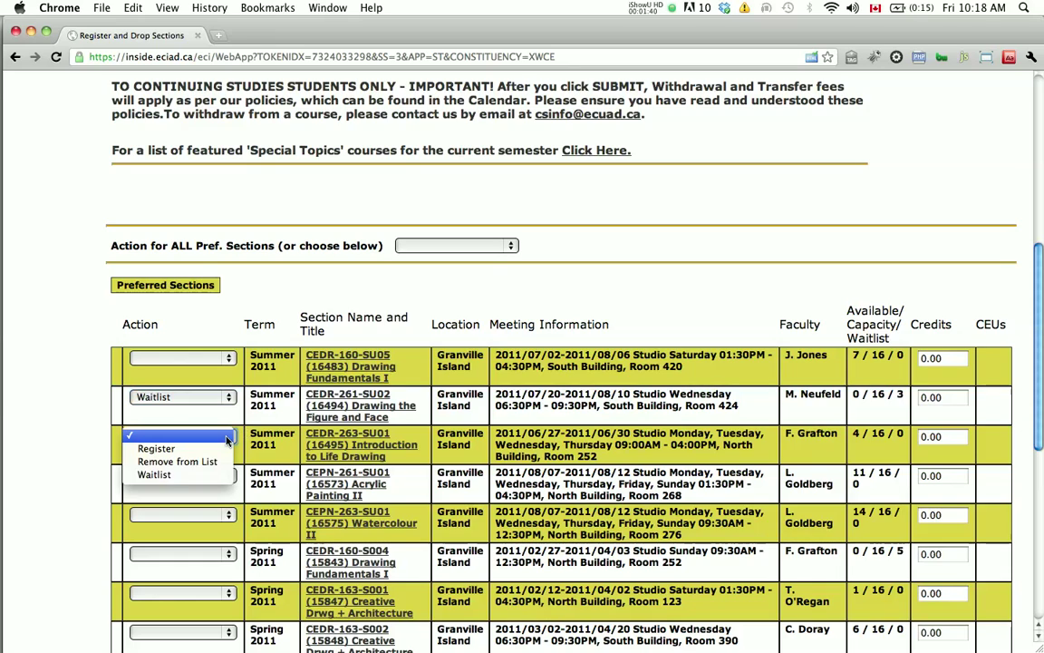
click(243, 491)
click(210, 514)
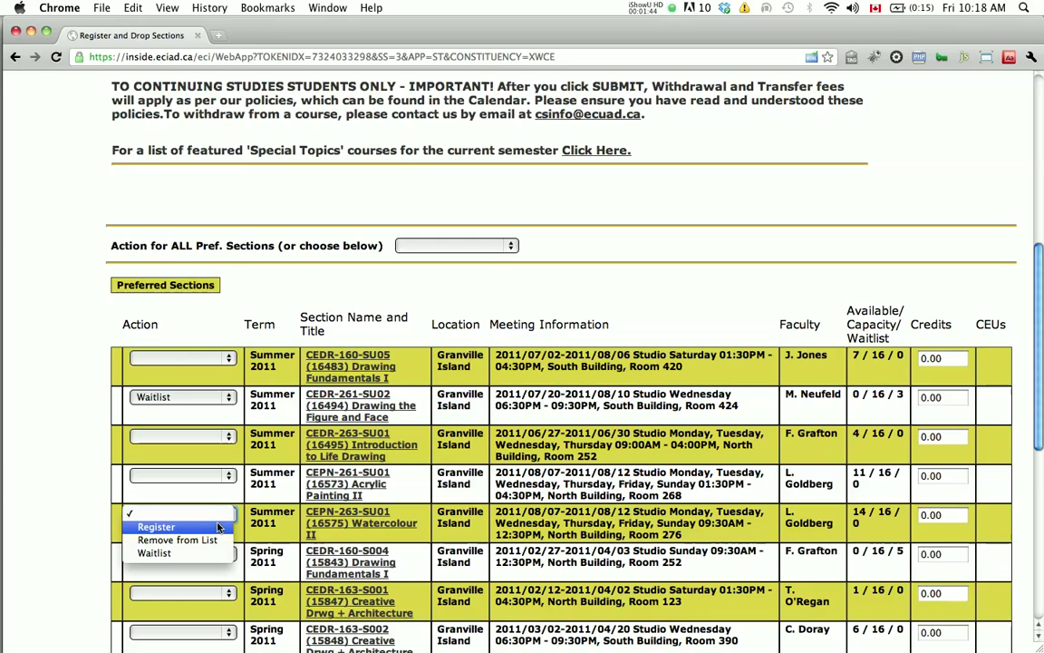
click(216, 532)
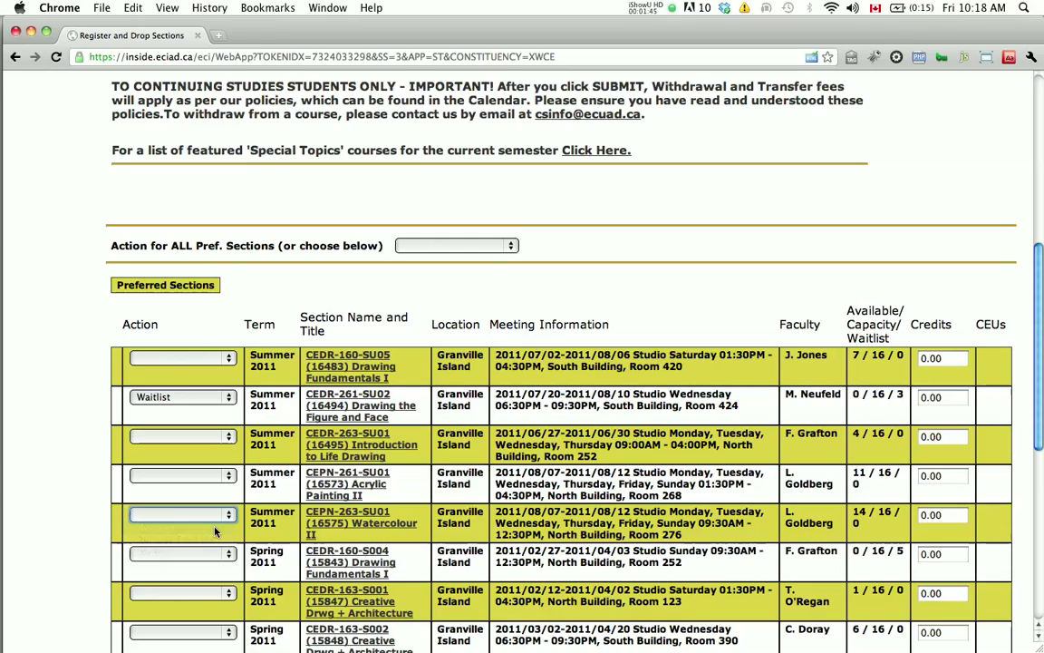
click(233, 478)
click(163, 488)
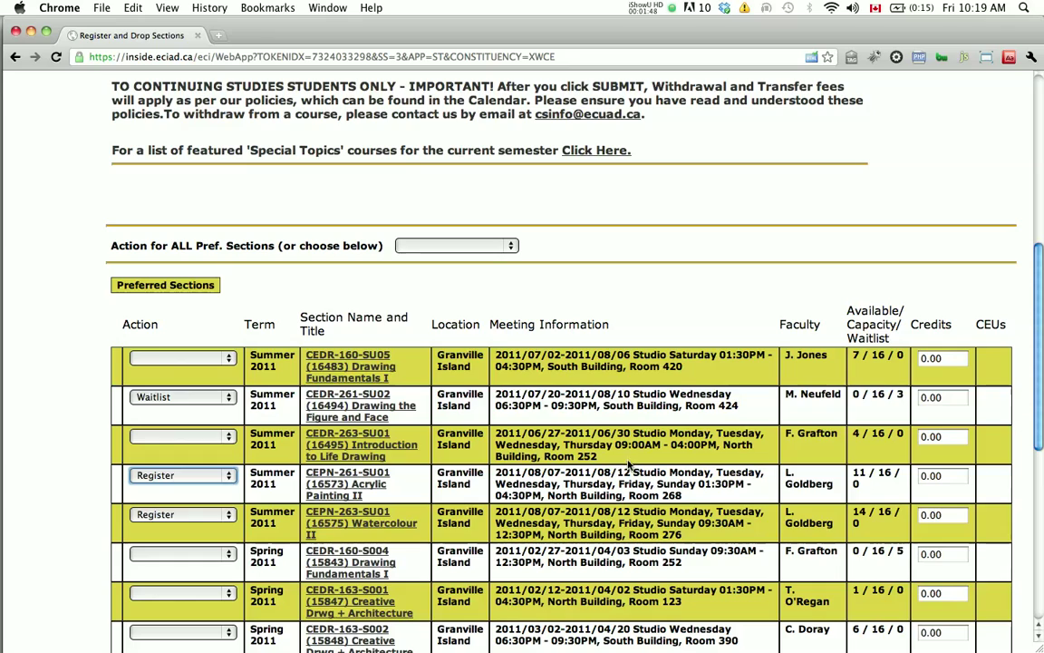
scroll(1025, 600, down, 10)
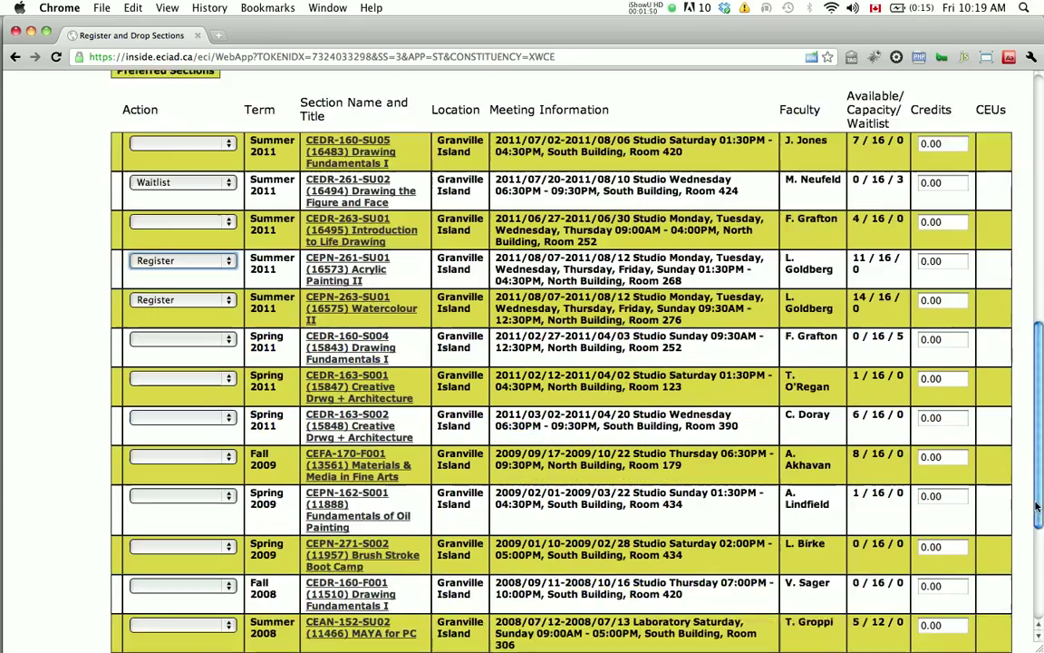
click(561, 604)
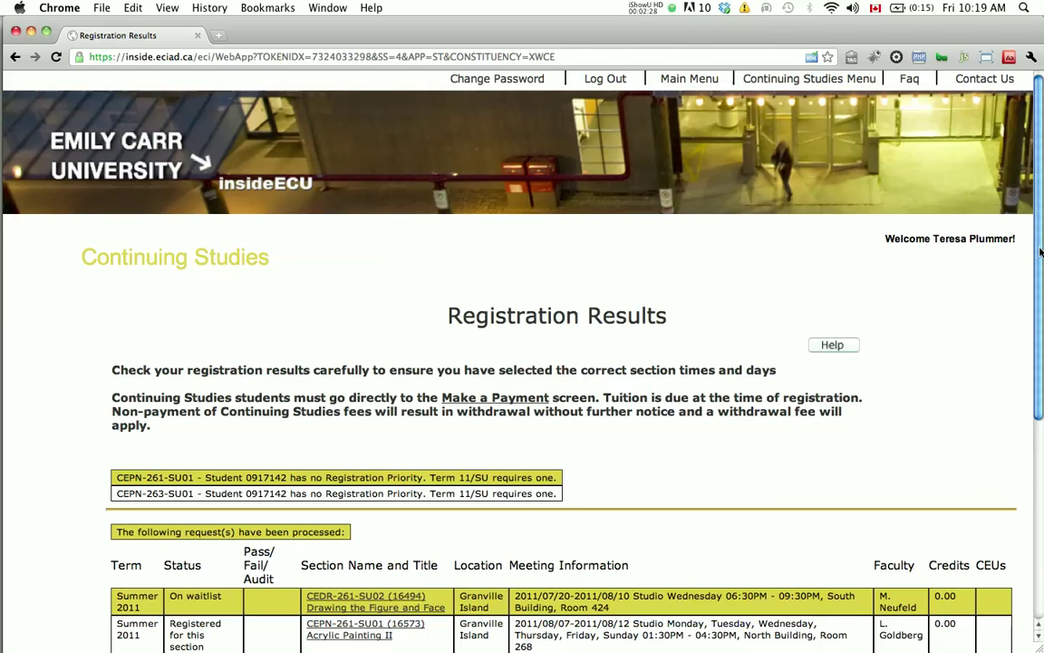
Step: Review the Registration Results and confirm with OK to return to the Continuing Studies Menu
scroll(1011, 465, down, 8)
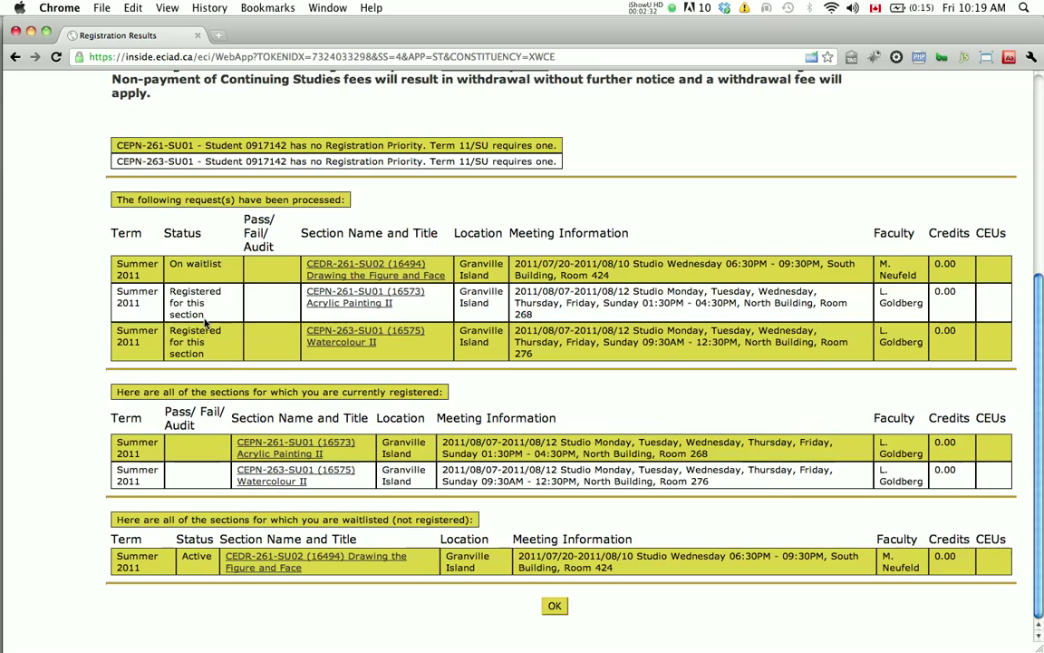
click(556, 607)
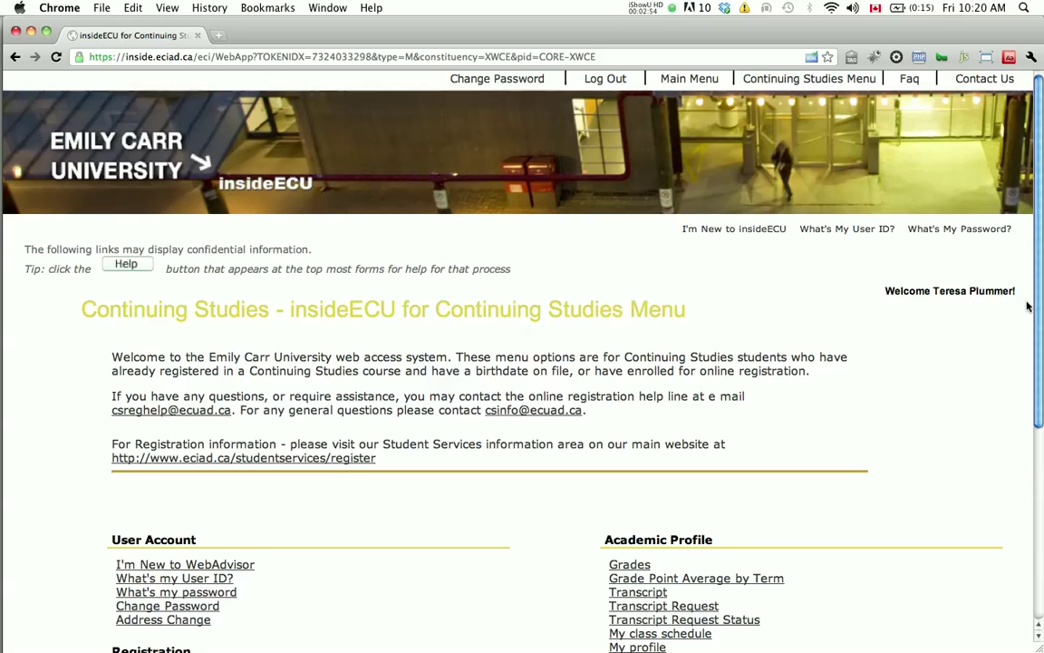
drag(1040, 310, 1035, 510)
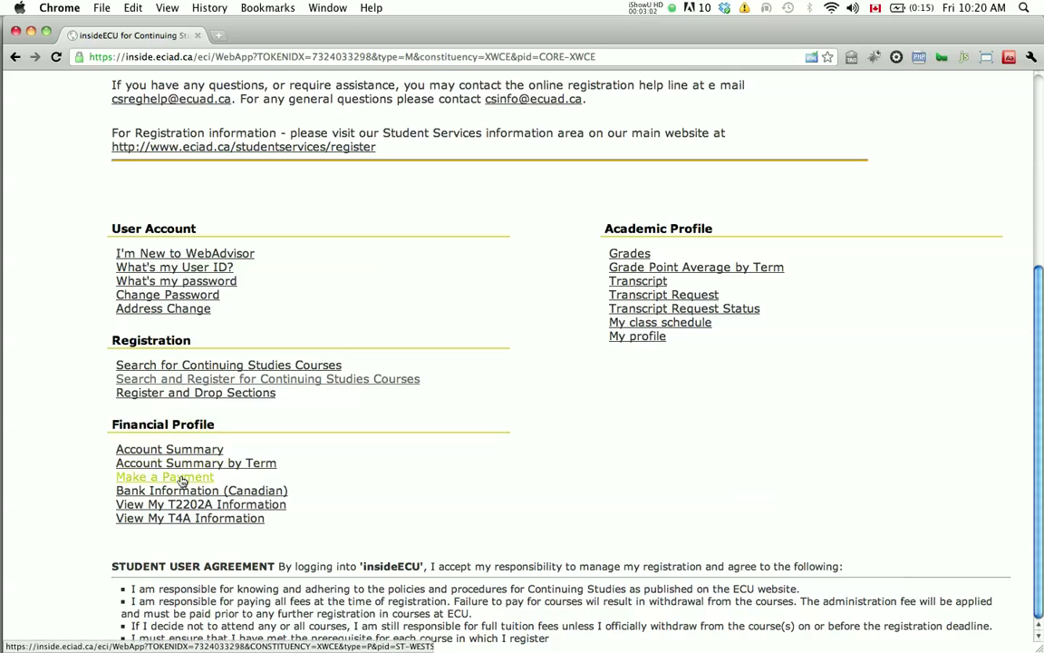
click(181, 477)
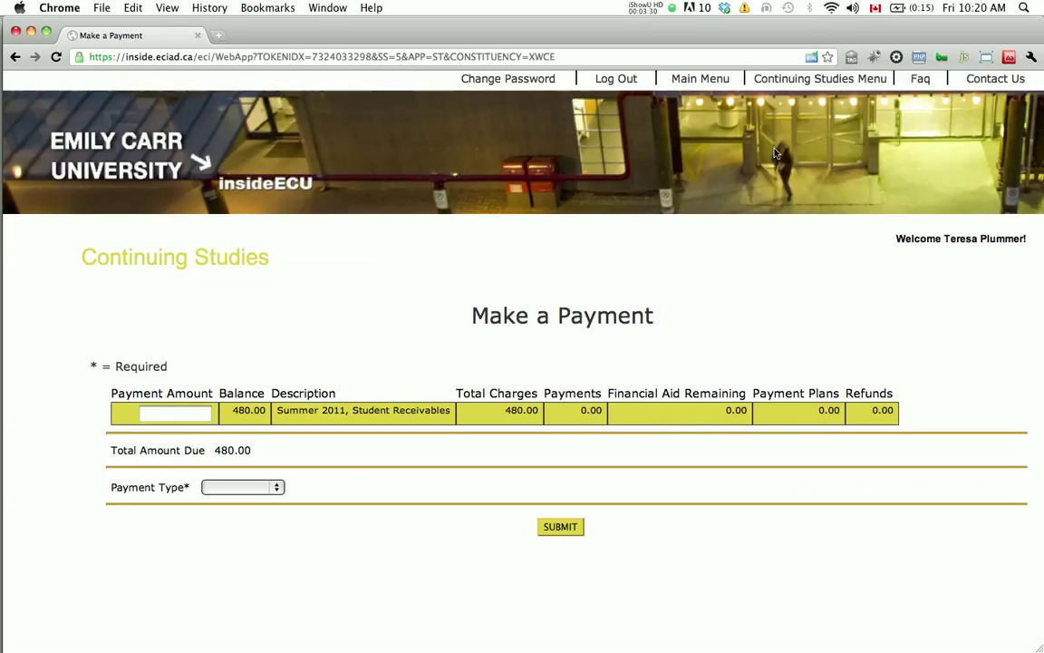
click(802, 82)
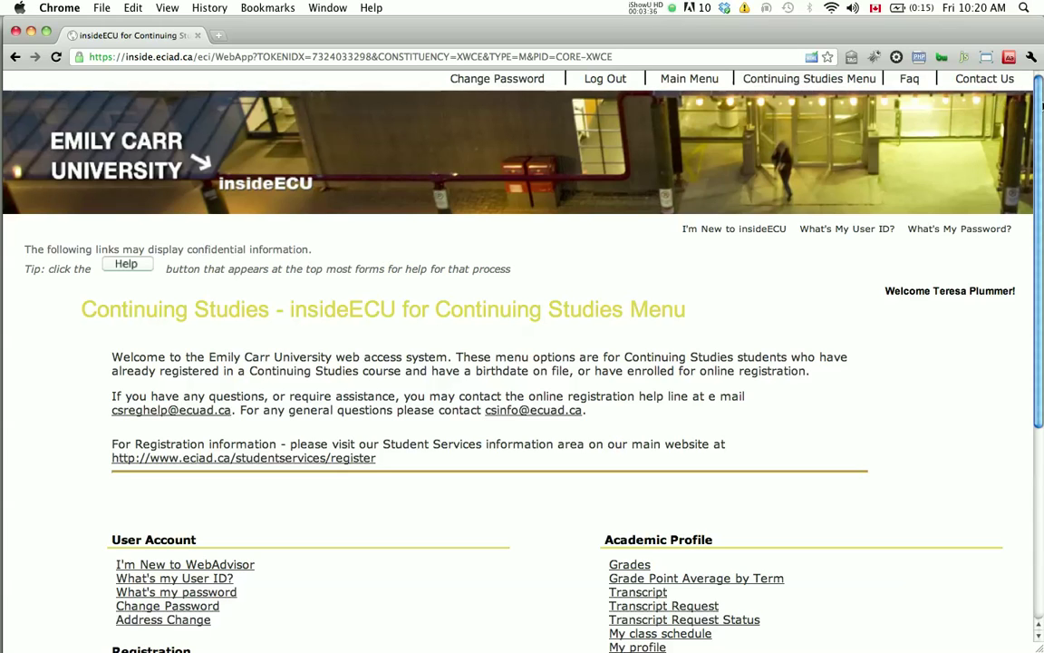
Step: Open Register and Drop Sections to view Acrylic Painting II and Watercolour II under Current Registrations
scroll(1016, 363, down, 5)
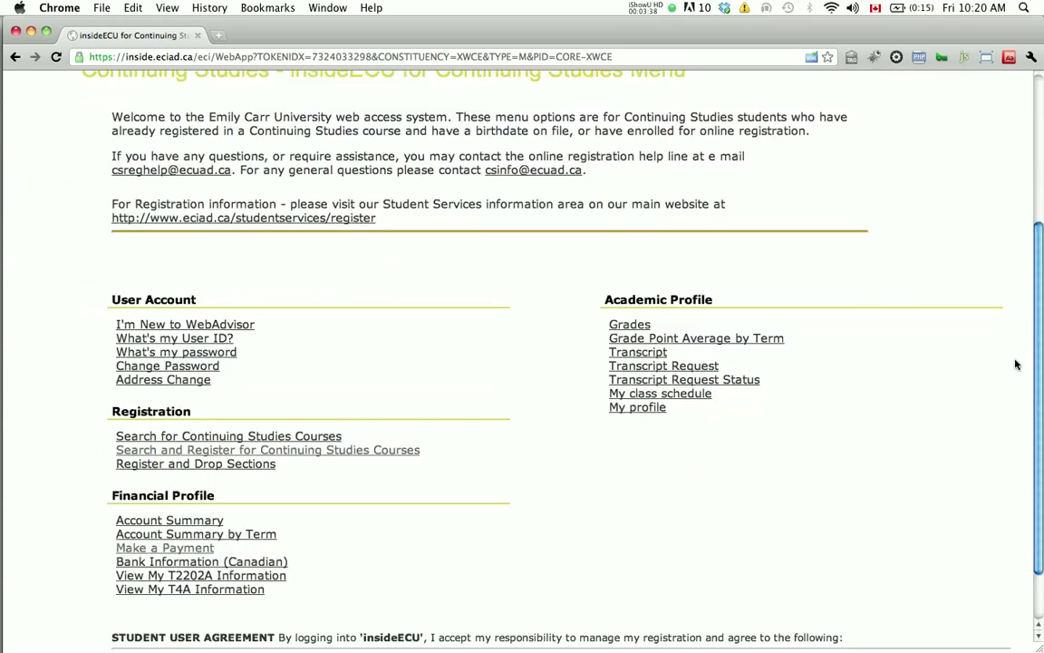
click(254, 395)
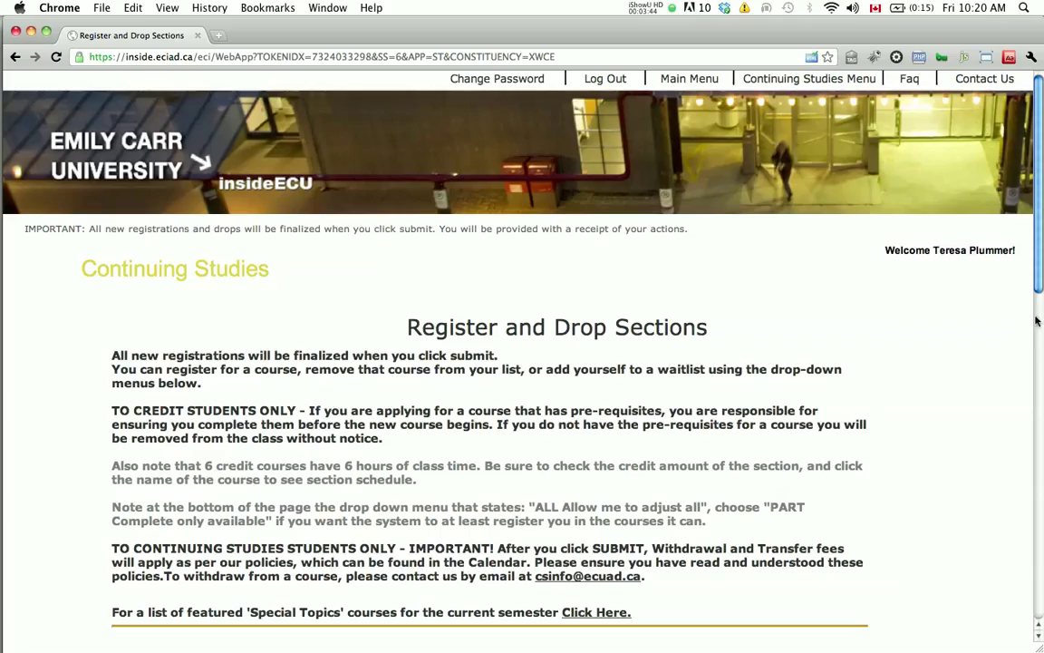
drag(1041, 286, 987, 613)
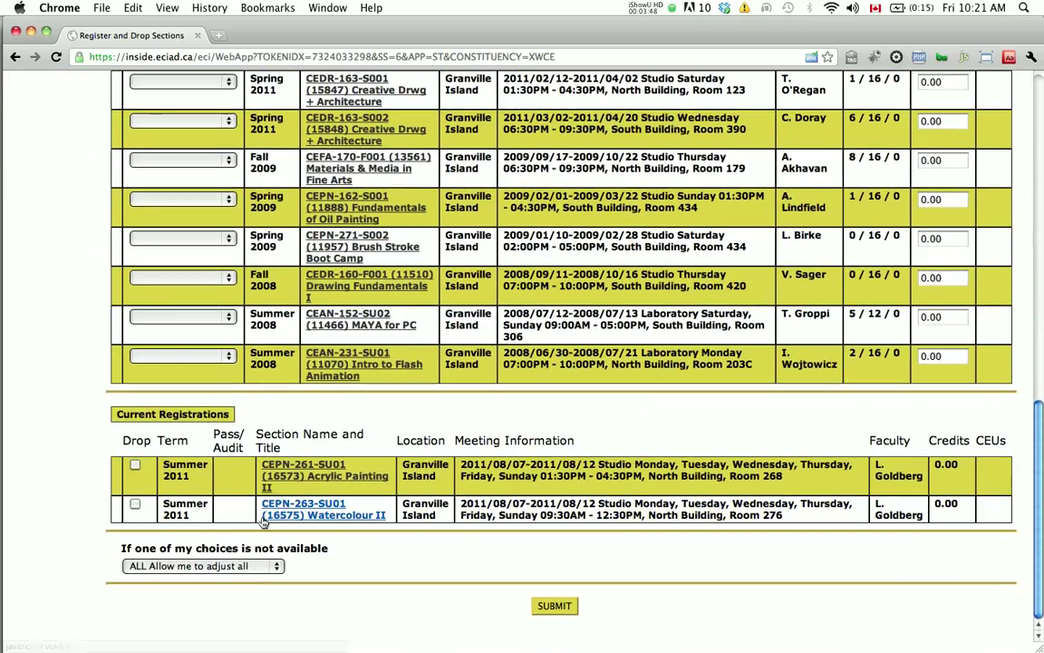